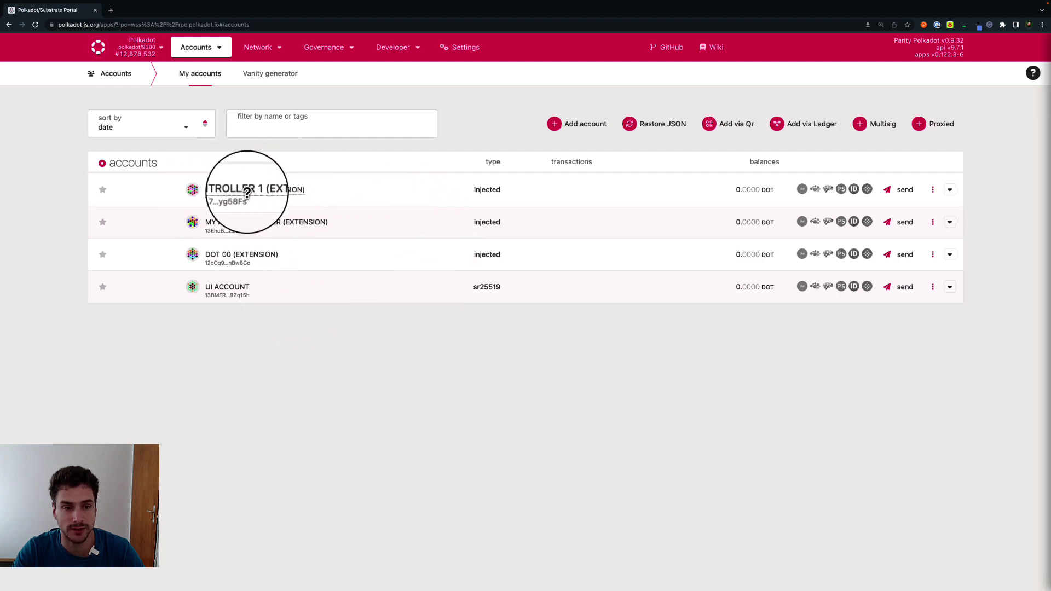
Review the Polkadot accounts held in the browser wallet extension and close it.
click(923, 25)
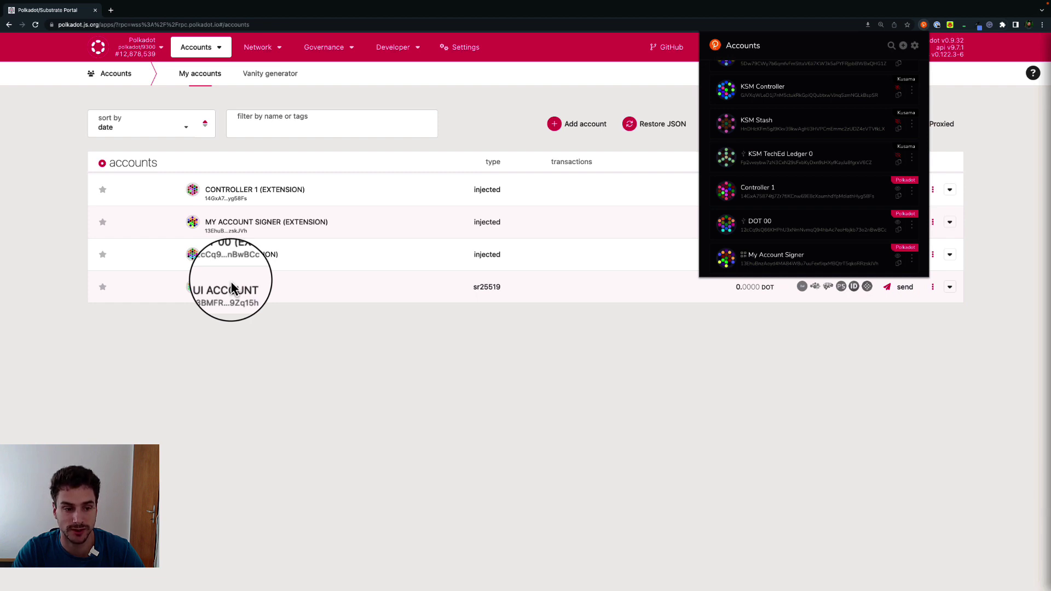
click(398, 365)
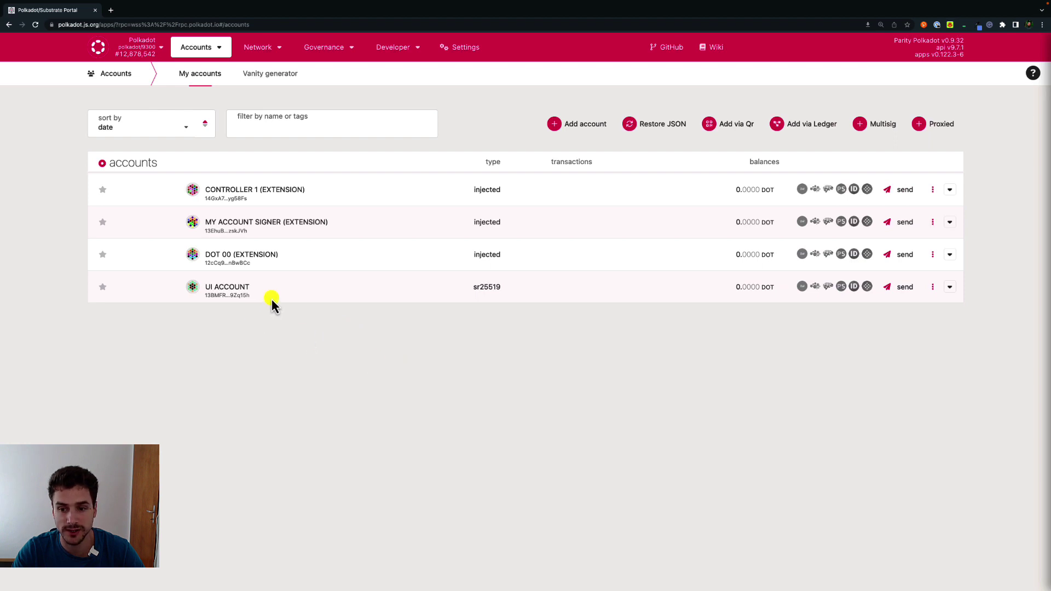
Start deriving an account from UI ACCOUNT via derivation path and unlock it with the account password.
click(933, 287)
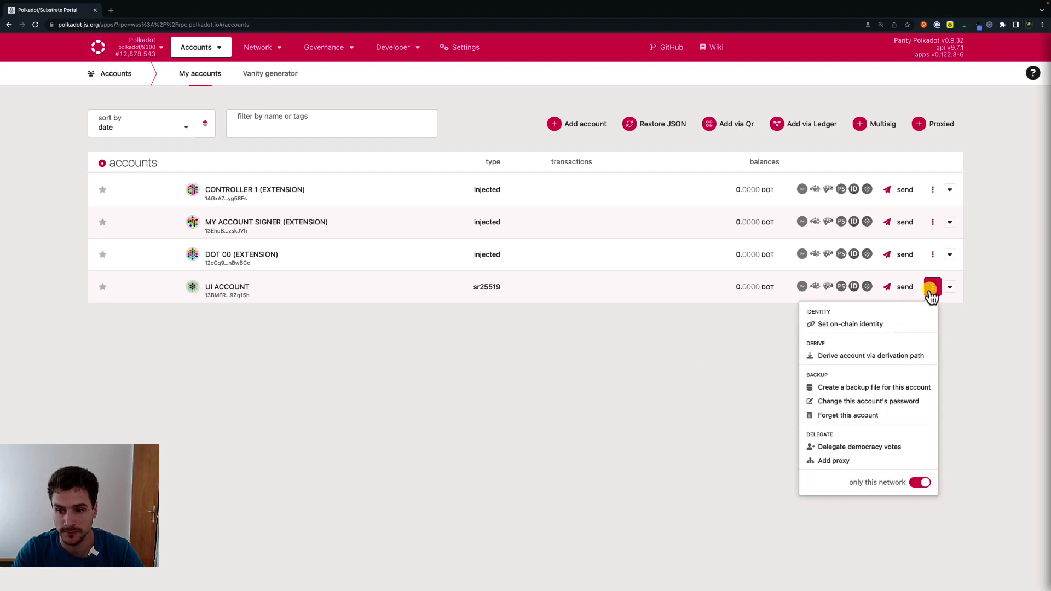
click(871, 356)
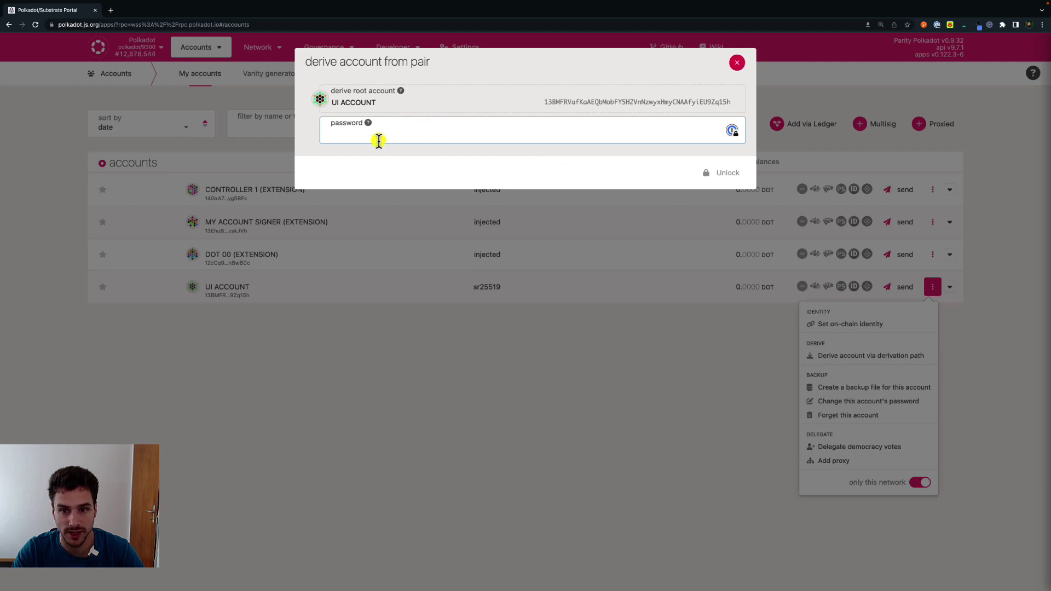
text(••••••)
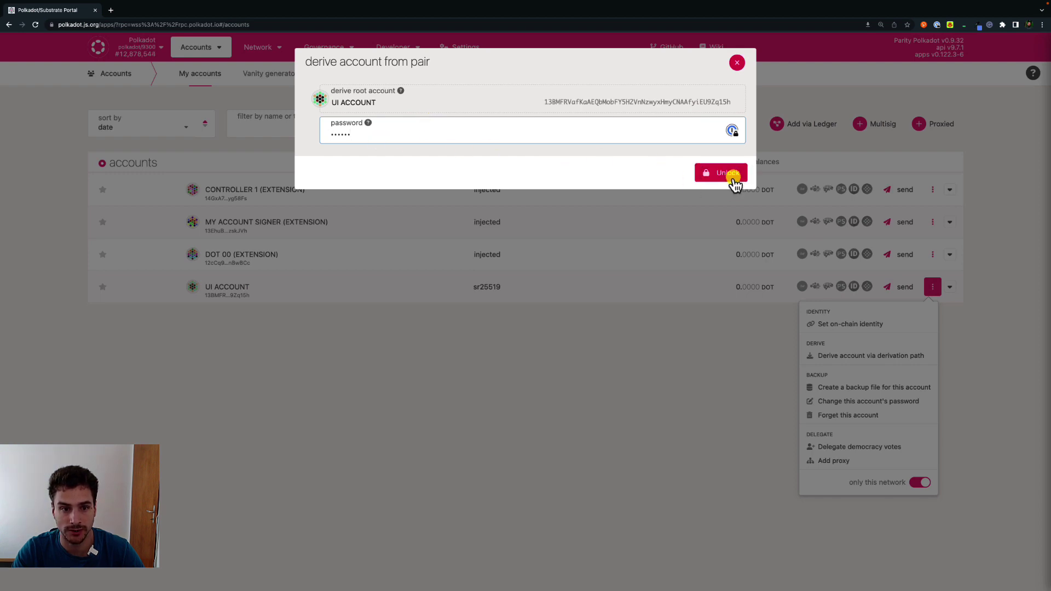
click(721, 173)
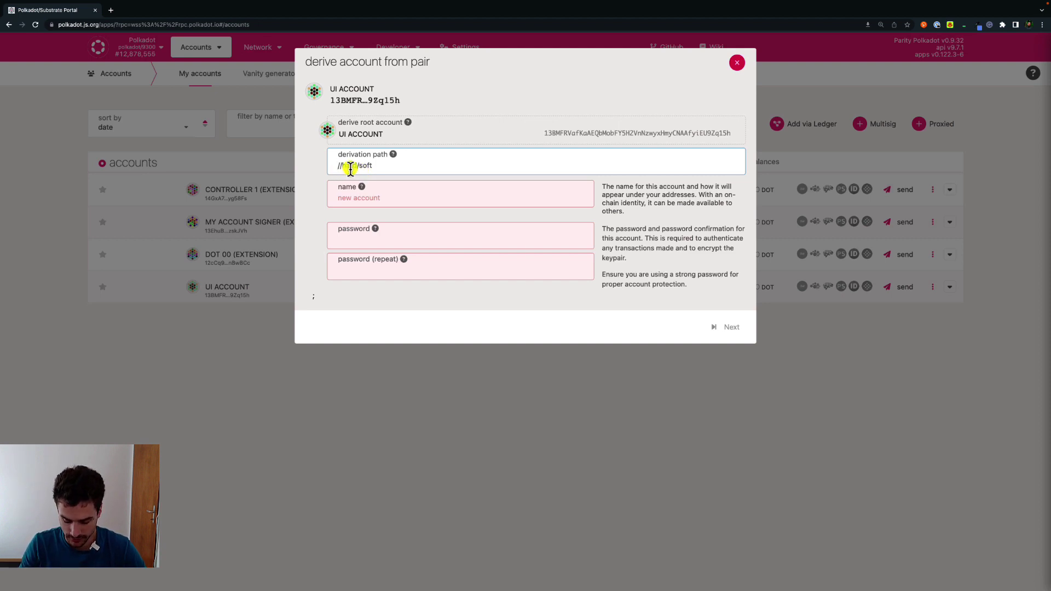
Set the derivation path to //0 and name the derived account UI ACCOUNT 0.
text(//)
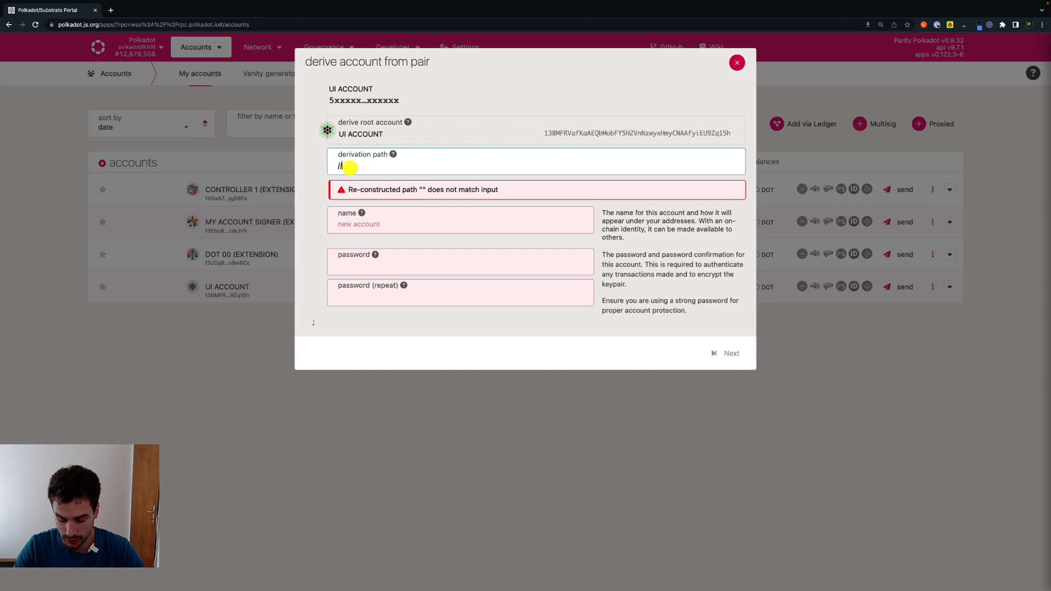
text(0)
click(349, 195)
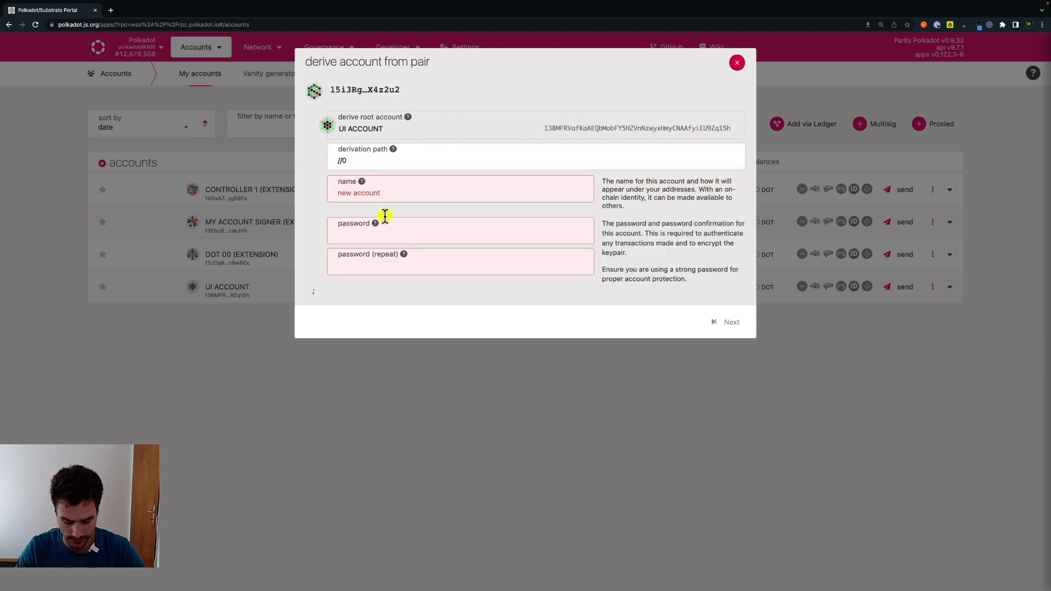
text(UI ACCOUNT 0)
Enter and repeat a password for the derived account, and save the account.
click(415, 234)
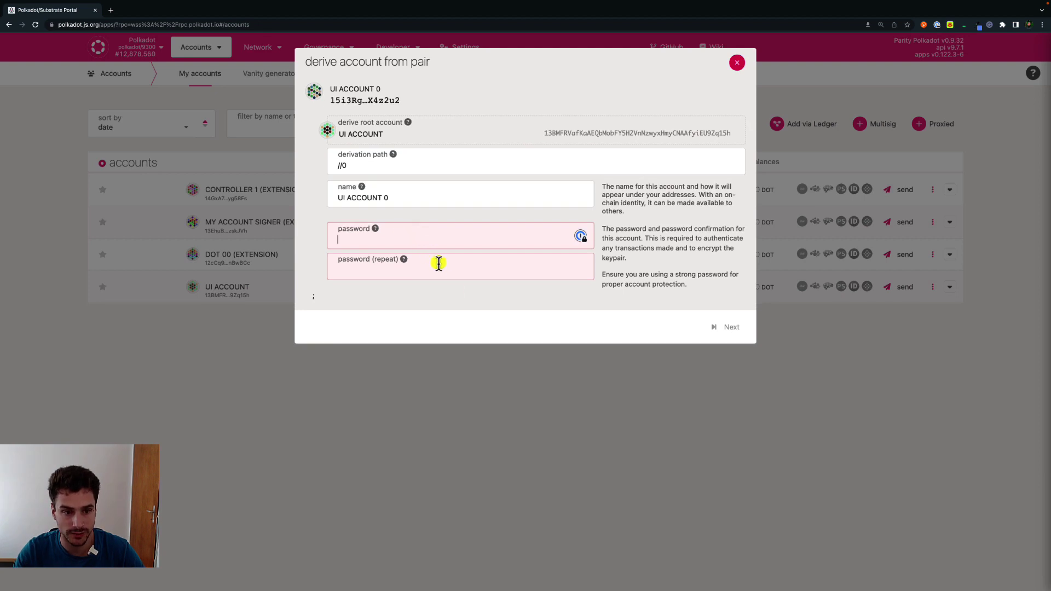
key(super+v)
key(Tab)
key(super+v)
click(725, 333)
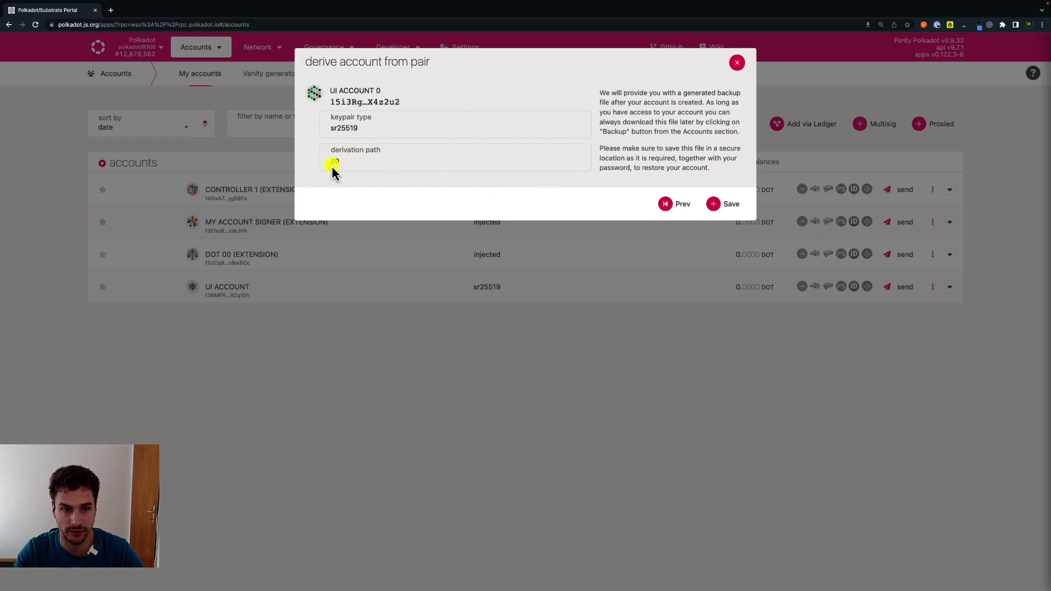
click(732, 210)
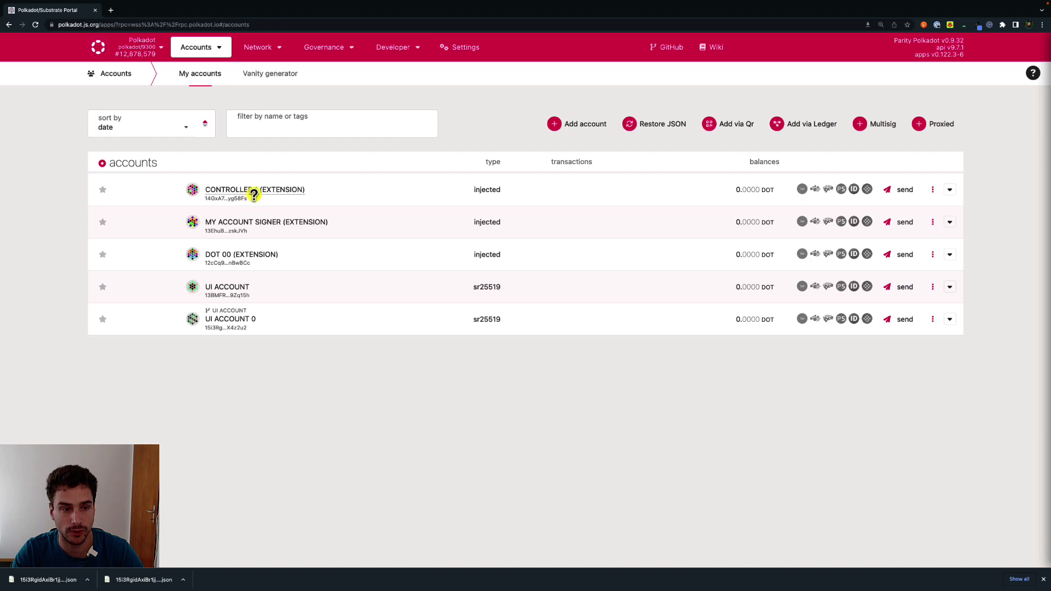
In the browser wallet extension, start deriving a new account from Controller 1 and enter the parent account's password.
click(925, 27)
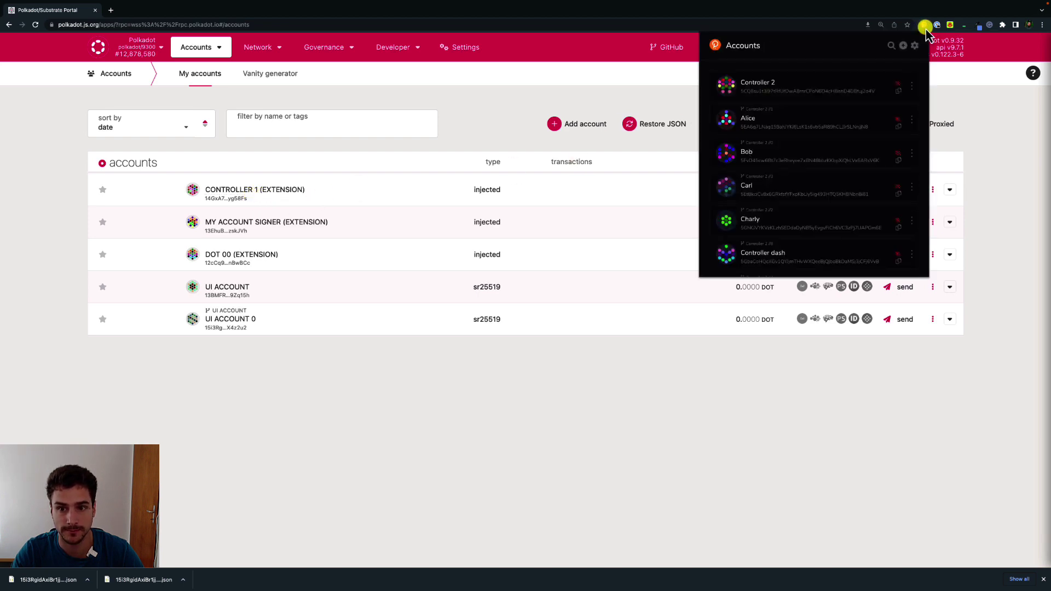
scroll(862, 170, down, 5)
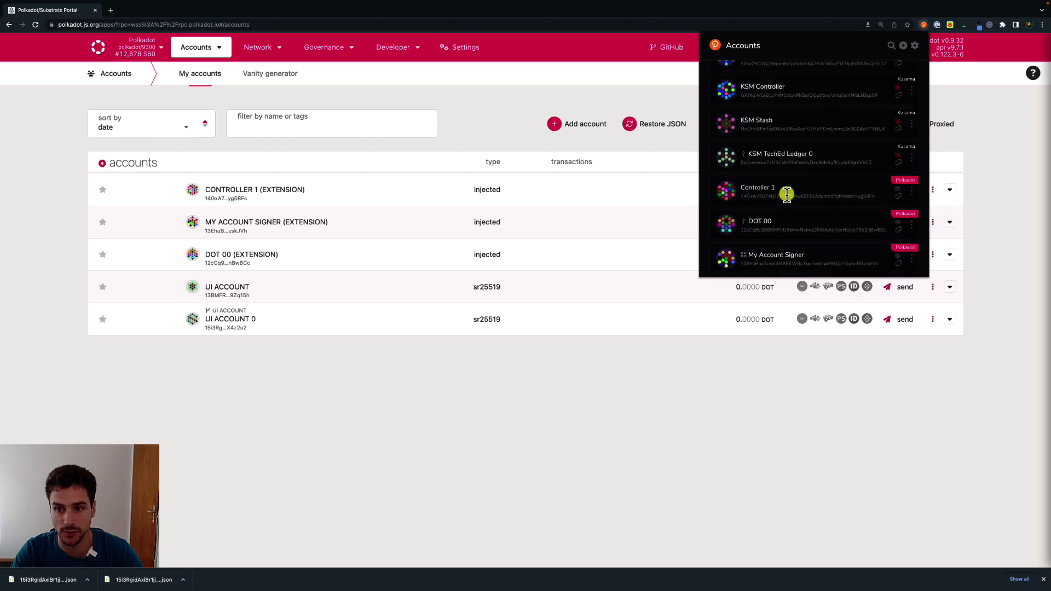
click(912, 192)
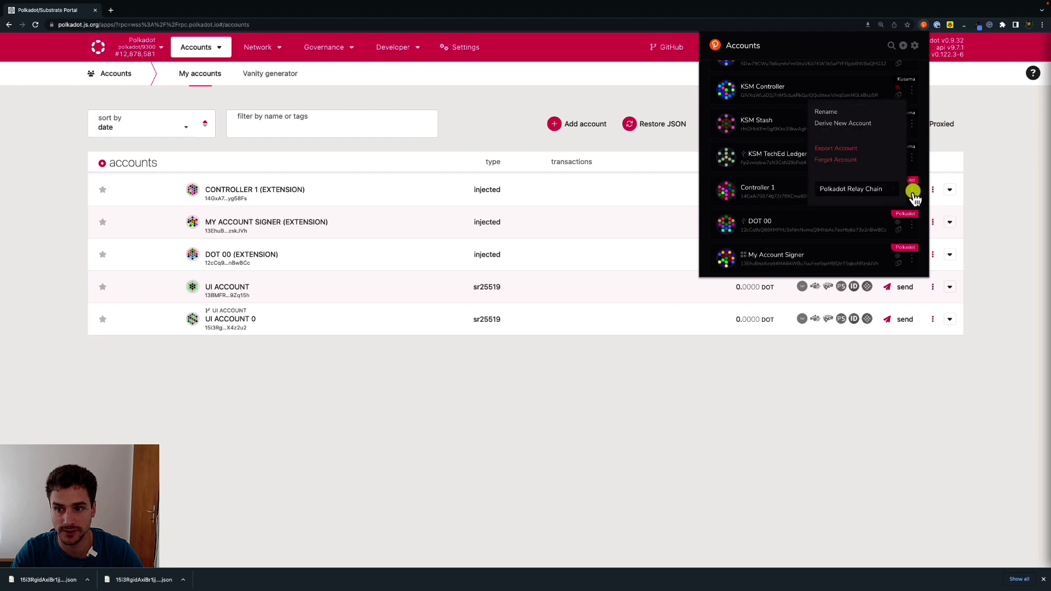
click(854, 125)
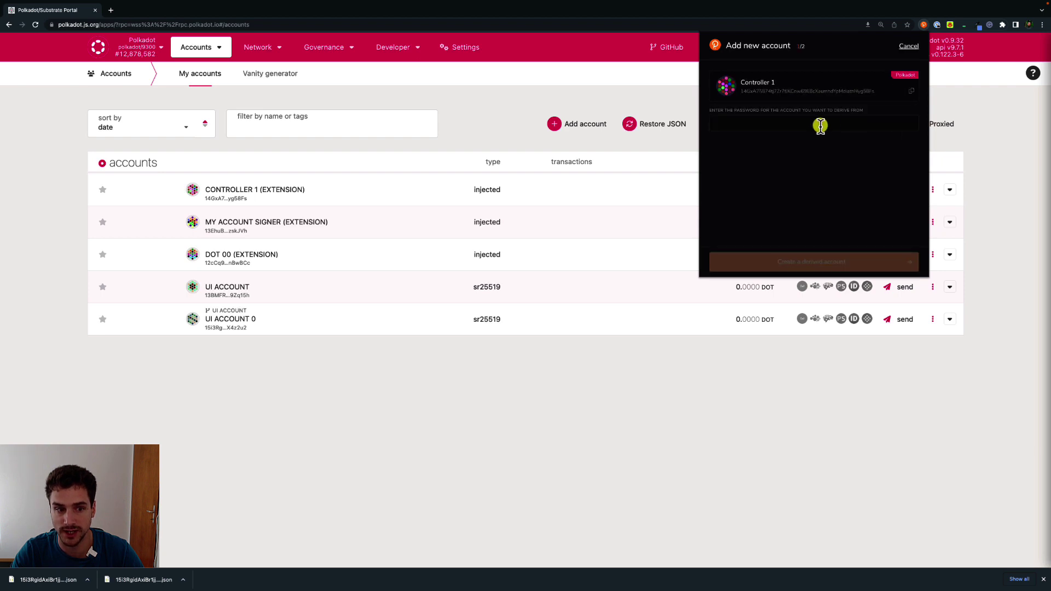
key(ctrl+v)
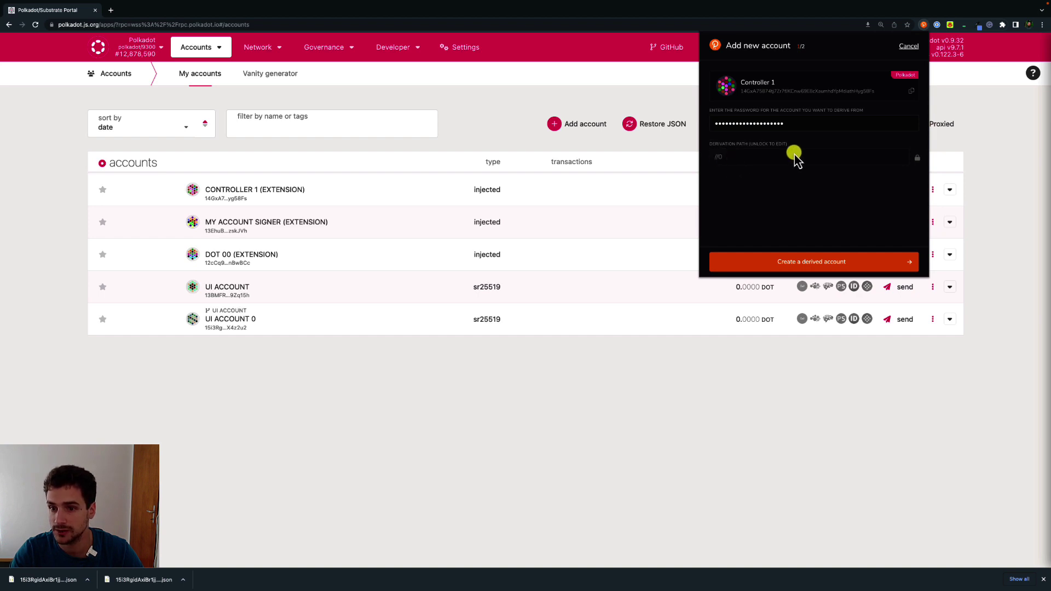
Set the derivation path for the Controller 1 child account to //0 and proceed with creating it.
click(917, 157)
key(BackSpace)
text(dot)
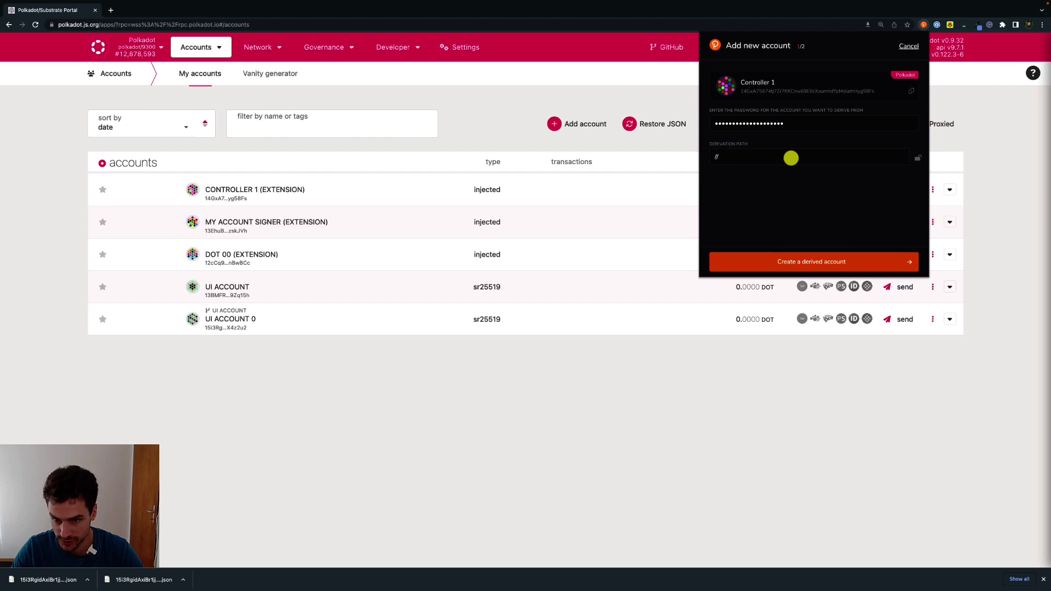
text(0)
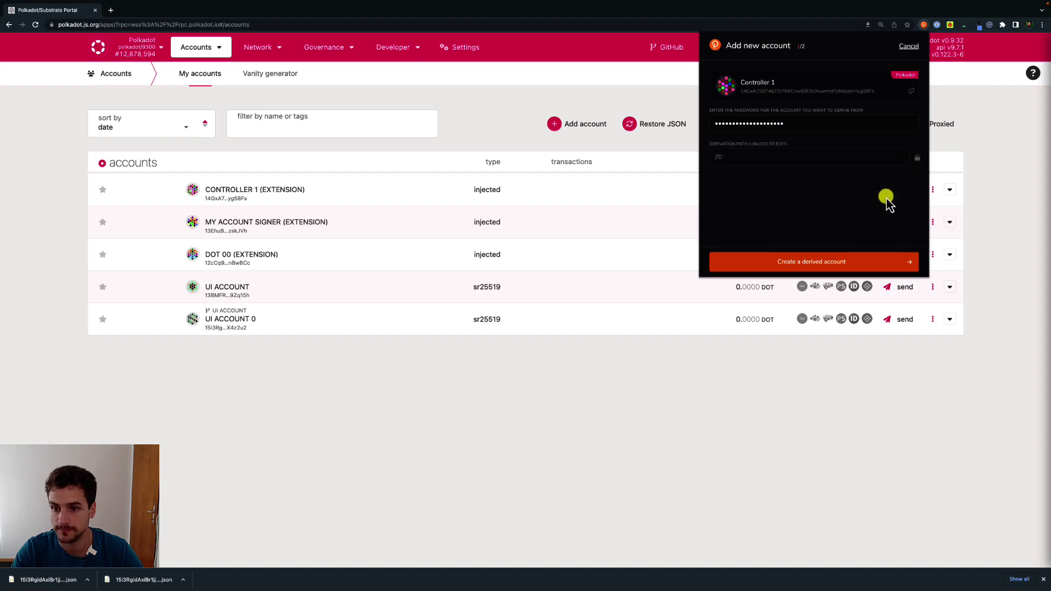
click(808, 271)
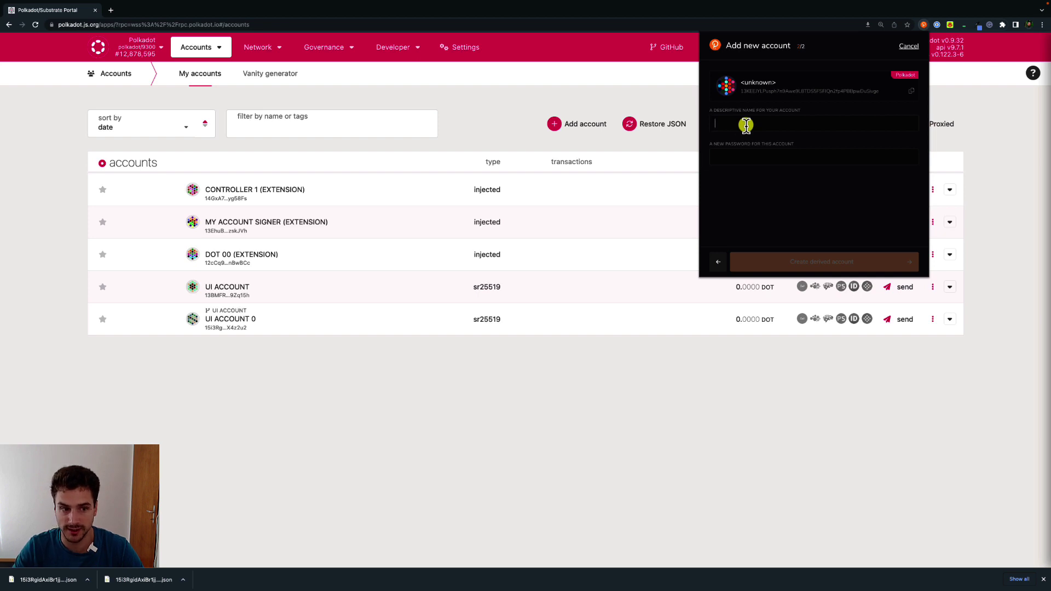
Name the derived account CONTROLLER 1-0, enter and repeat its new password, and create it.
key(ctrl+v)
click(777, 158)
key(ctrl+v)
key(Tab)
key(ctrl+v)
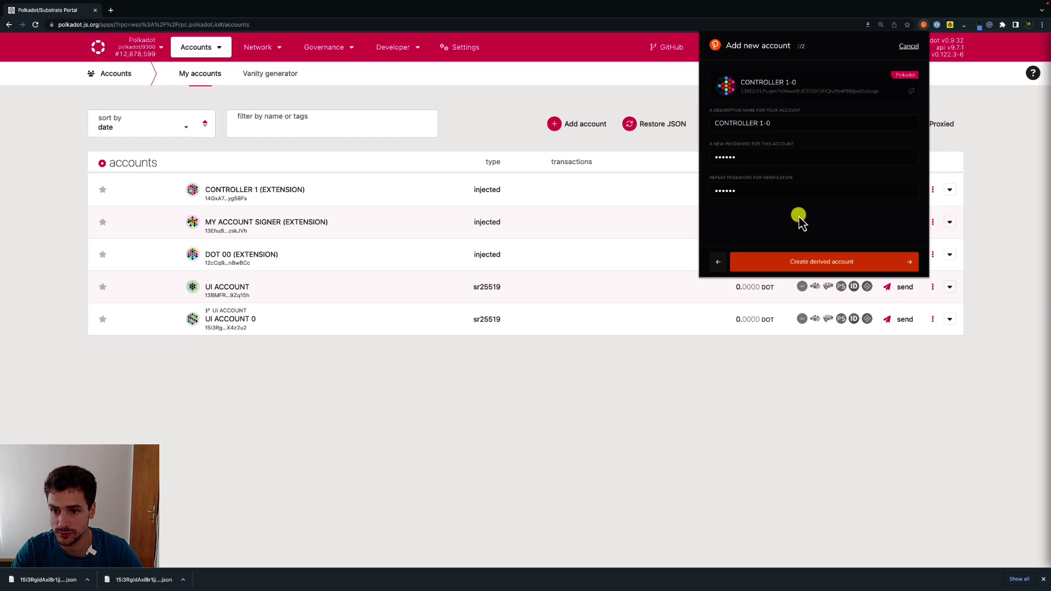
click(821, 262)
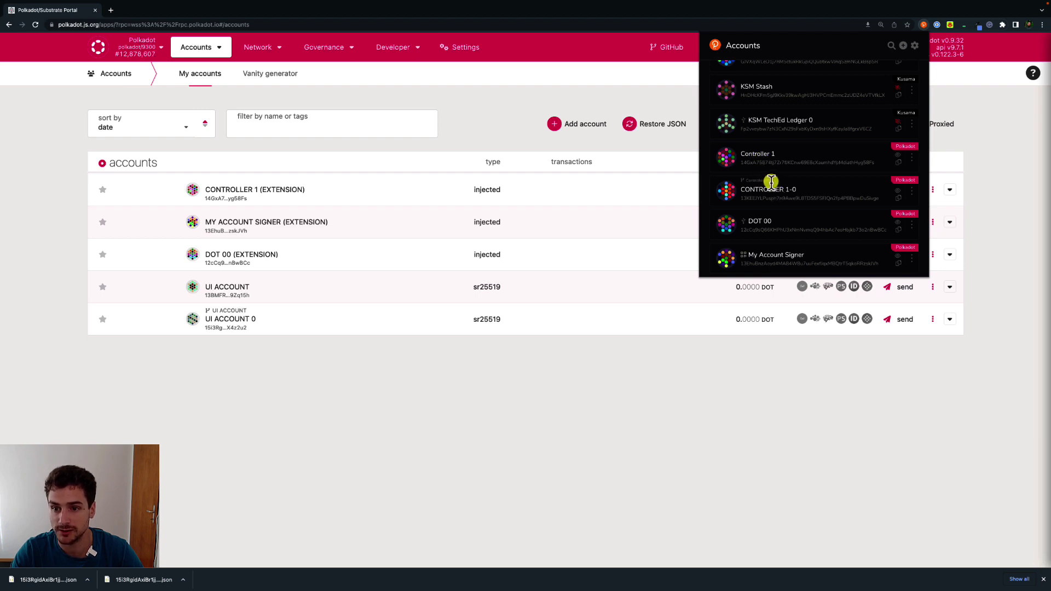
mouse_move(773, 183)
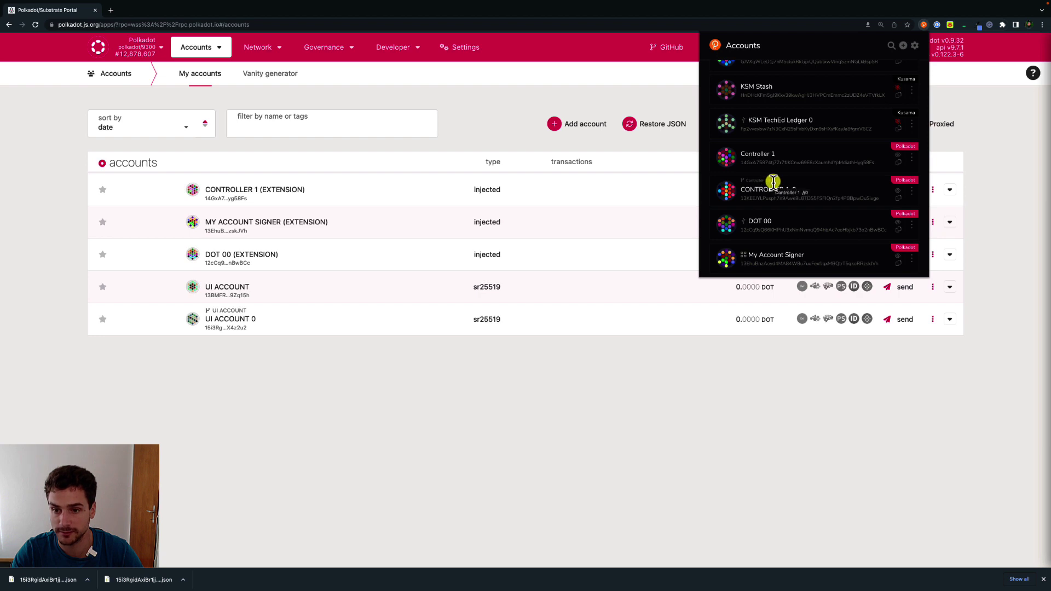
click(617, 353)
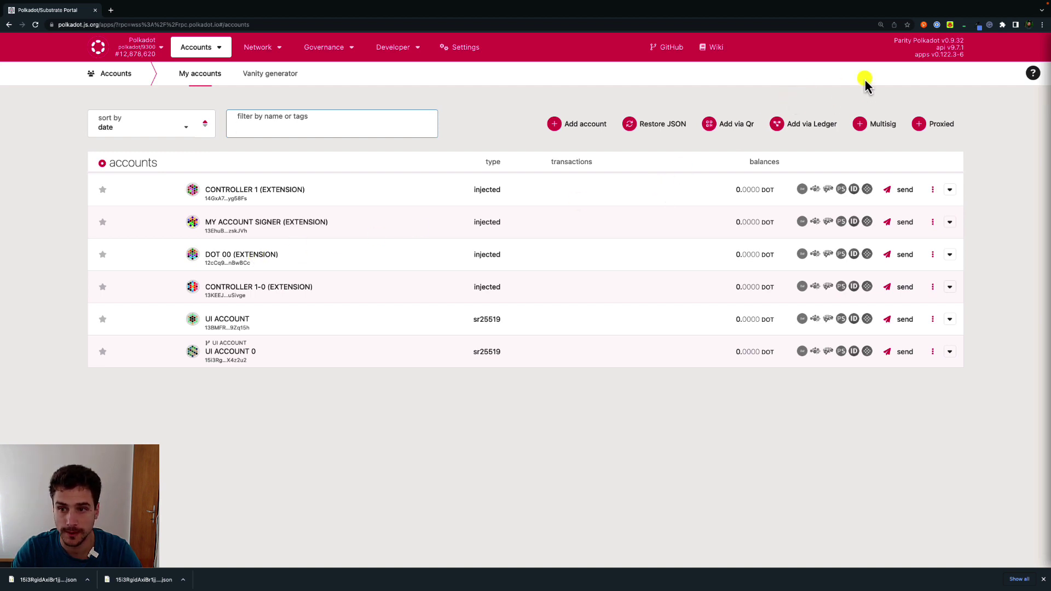
Start attaching a Ledger account in the wallet extension, with Polkadot Relay Chain as its network.
click(924, 26)
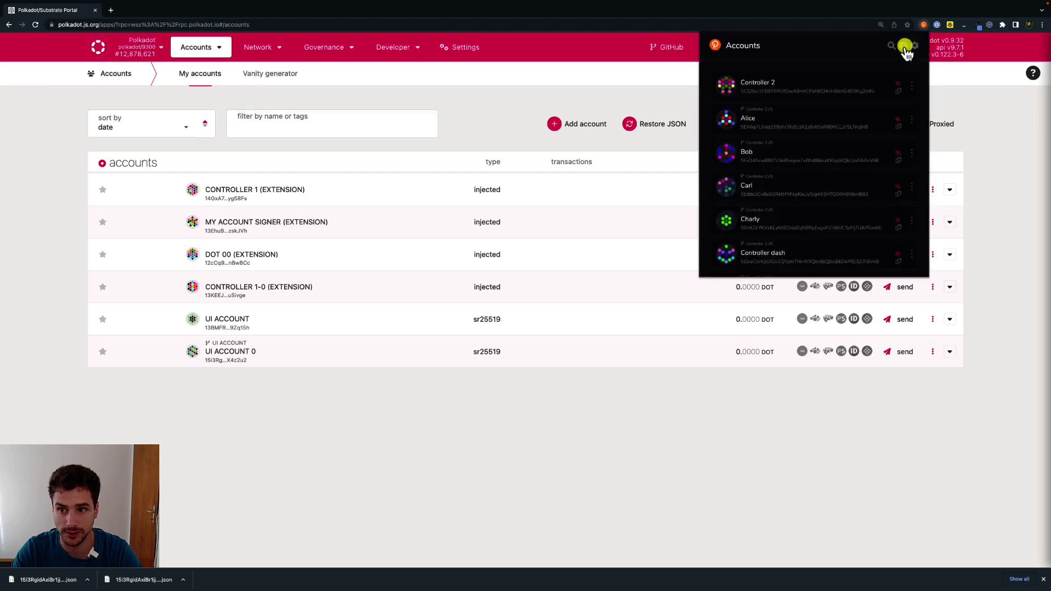
click(905, 47)
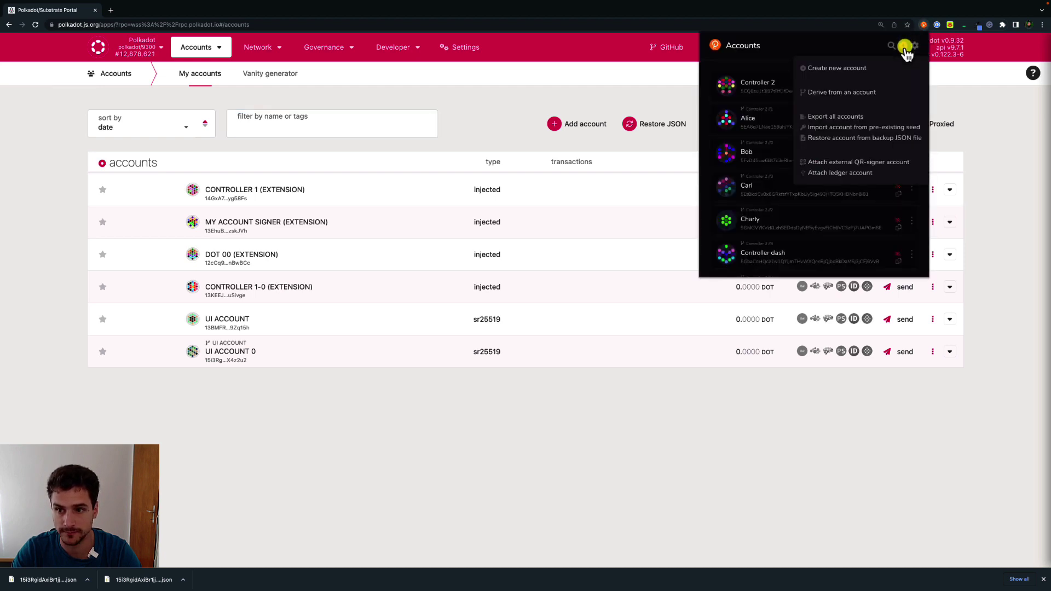
click(843, 173)
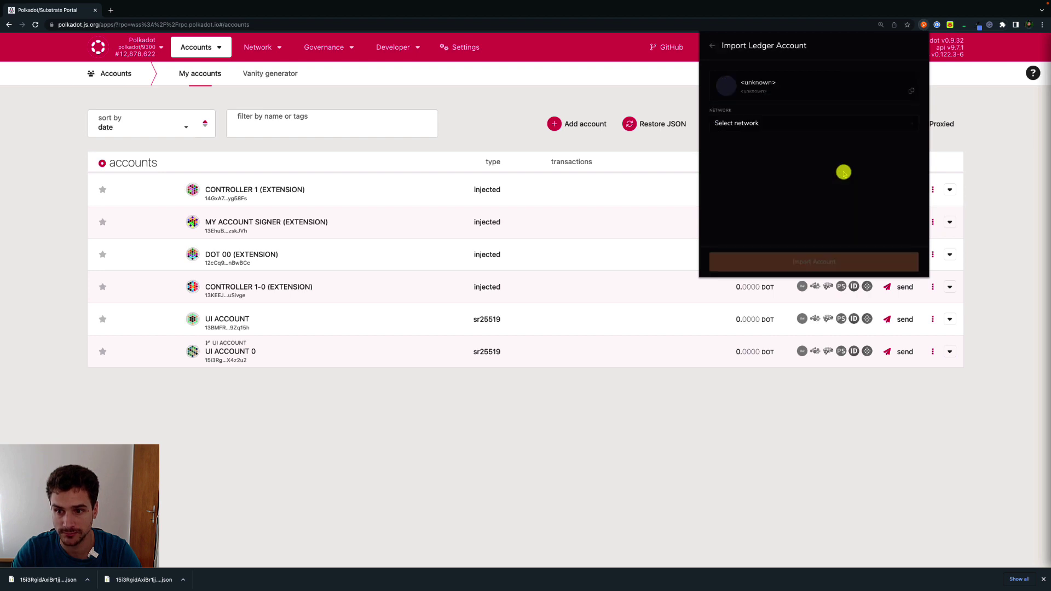
click(806, 124)
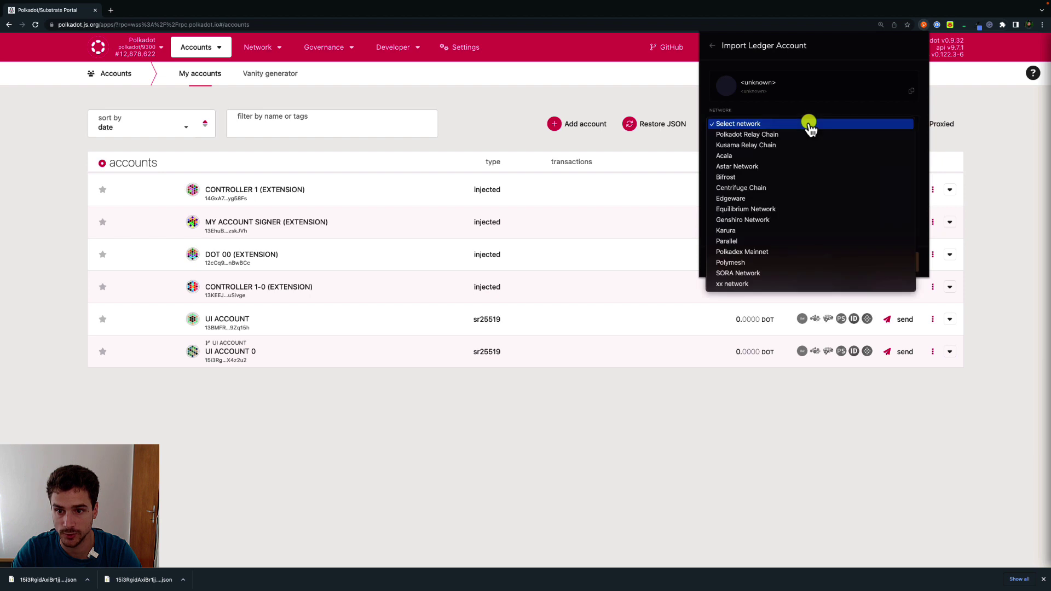
click(775, 135)
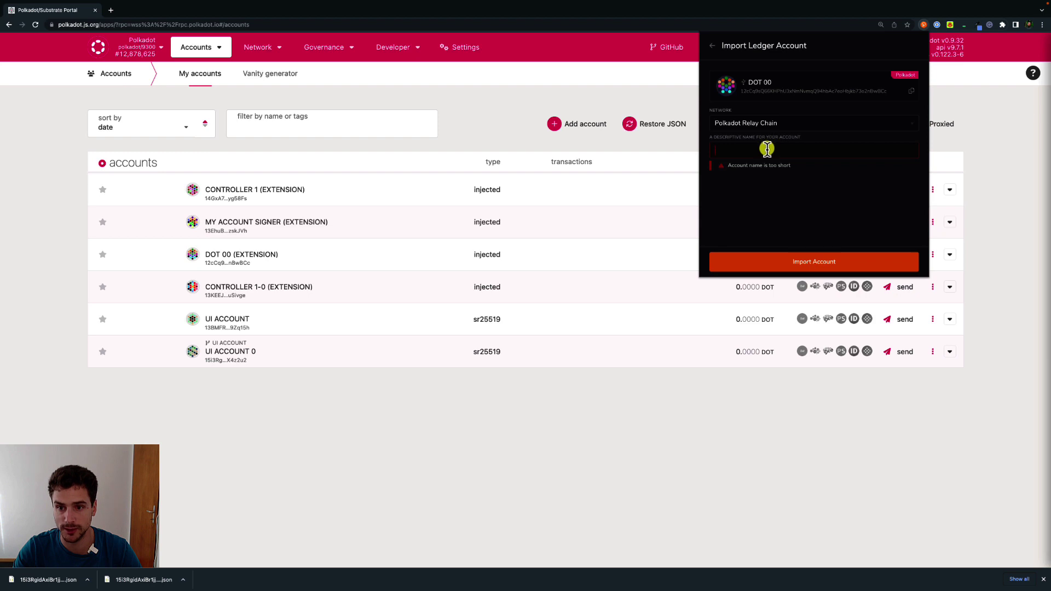
Import the Ledger account as DOT 01 with address index 1 and reload the accounts page.
text(DOT 01)
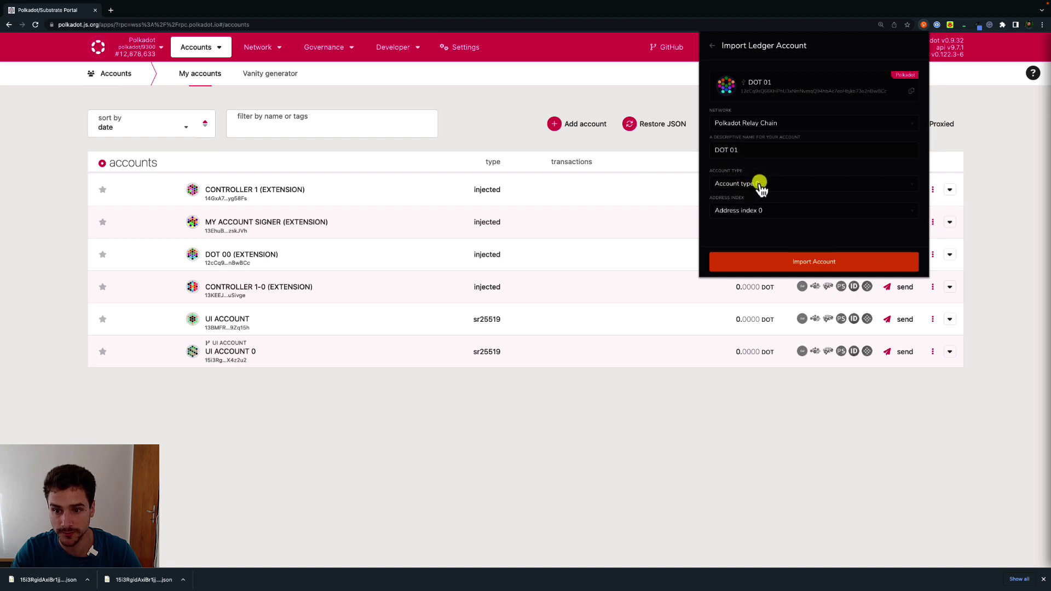
click(755, 213)
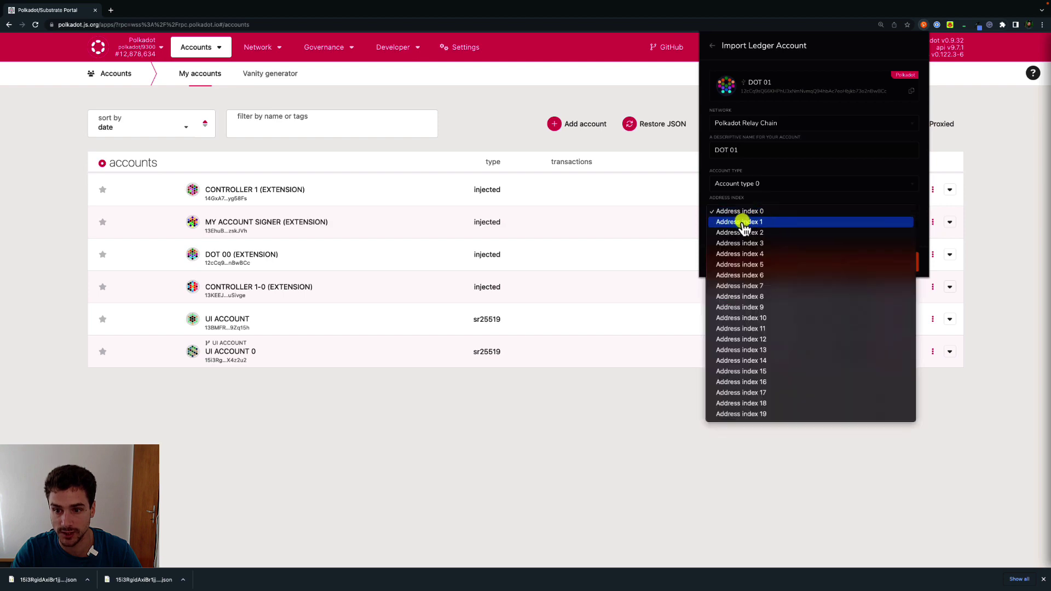
click(754, 222)
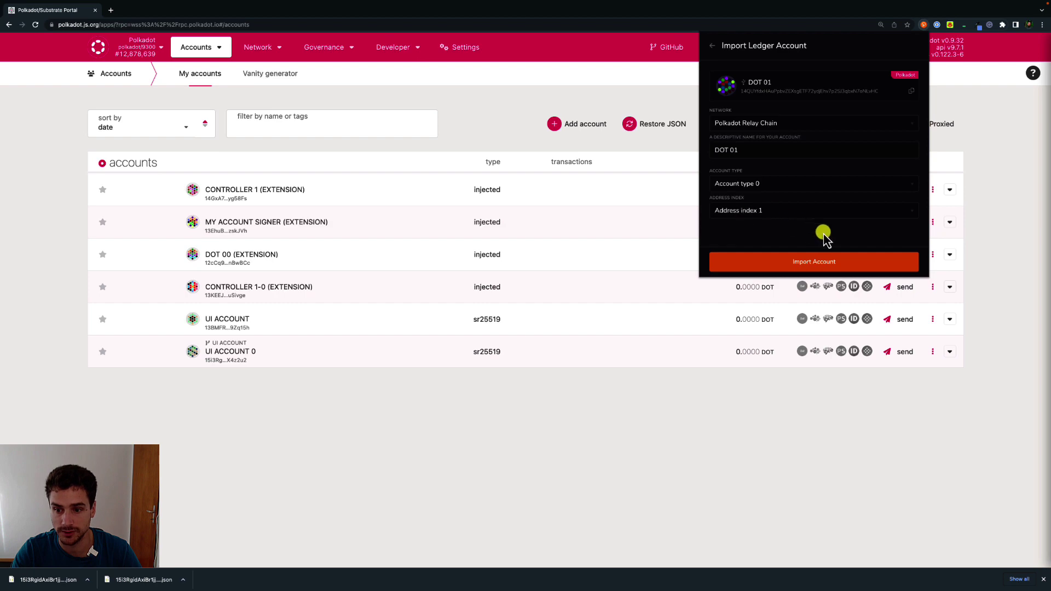
click(814, 263)
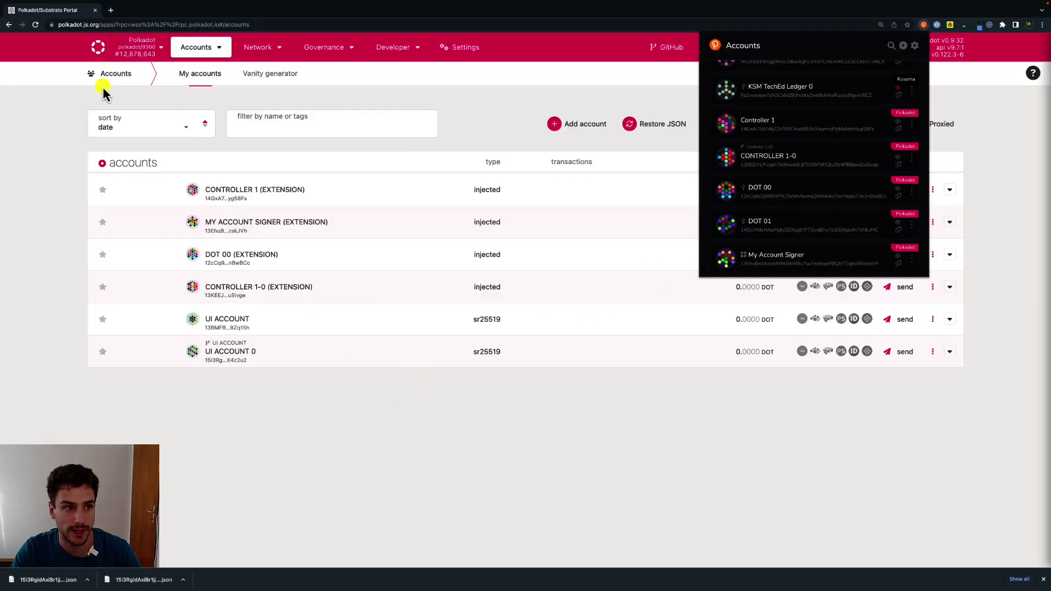
click(36, 25)
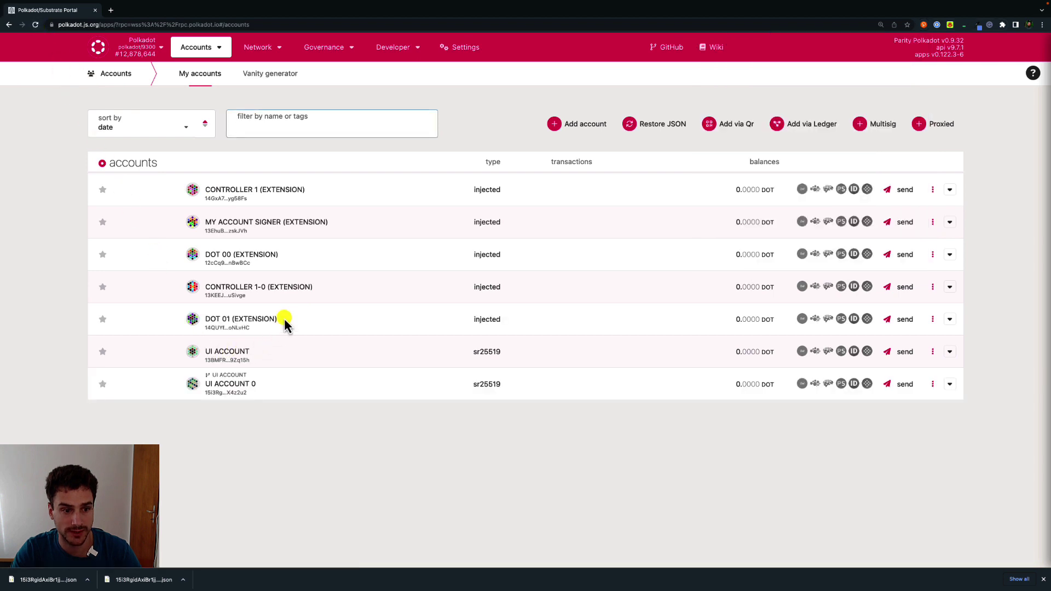